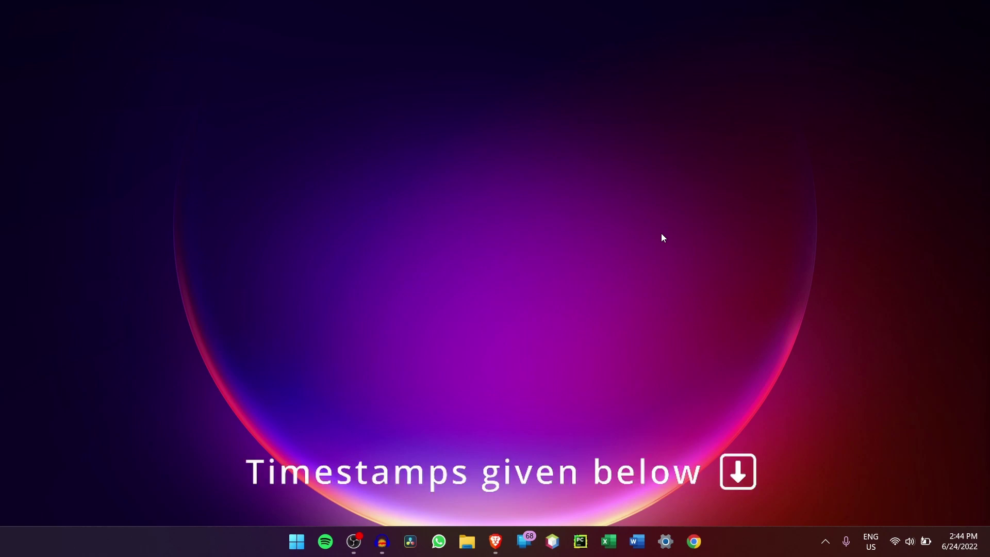
# Step: Open the Start menu with the Windows key
pyautogui.press('super')
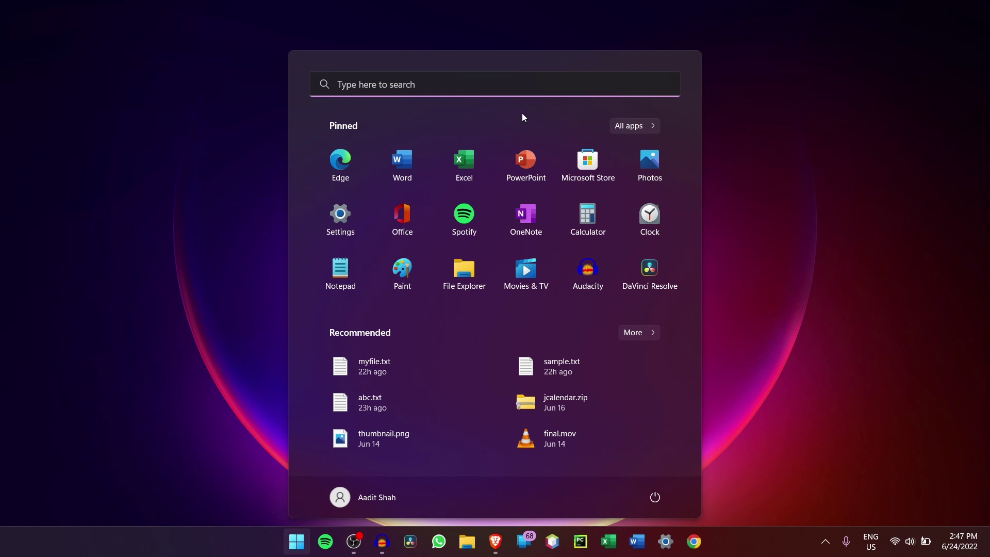
# Step: Open Start settings from the Start menu's right-click menu
pyautogui.press('Escape')
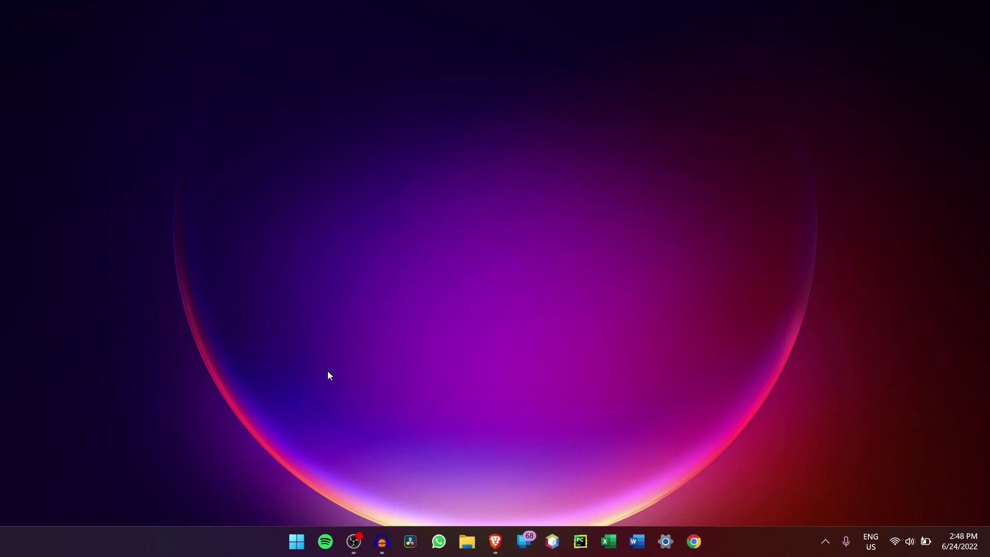
pyautogui.click(295, 541)
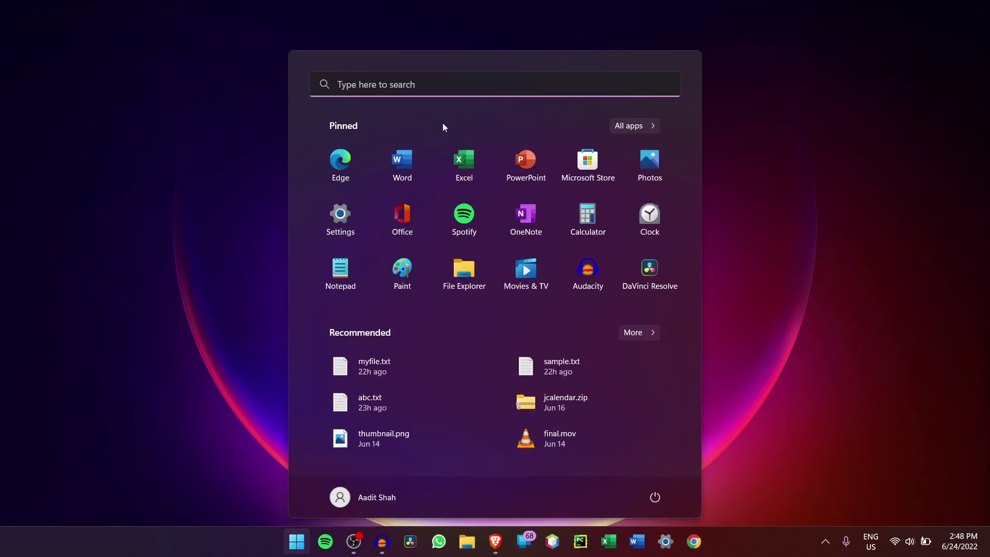
pyautogui.rightClick(443, 125)
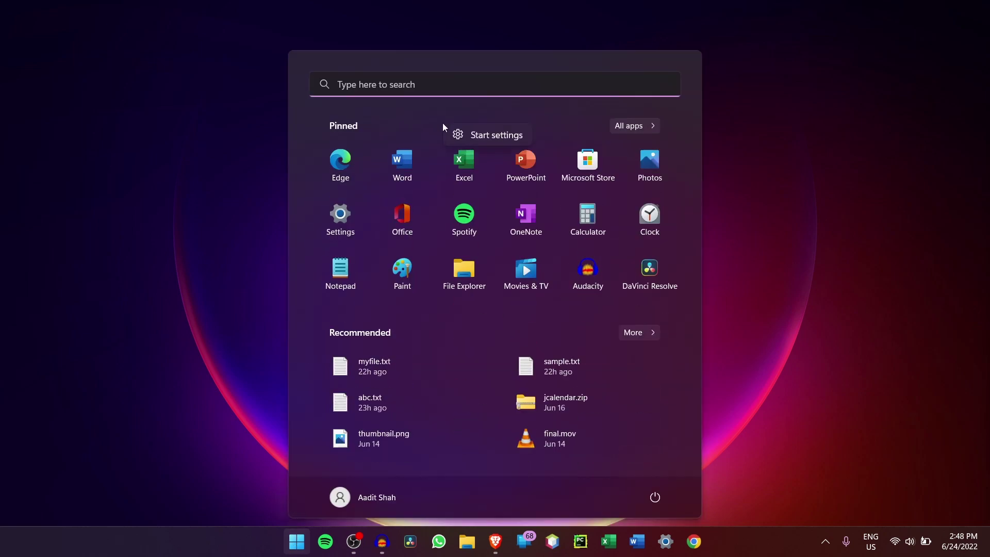
pyautogui.click(475, 135)
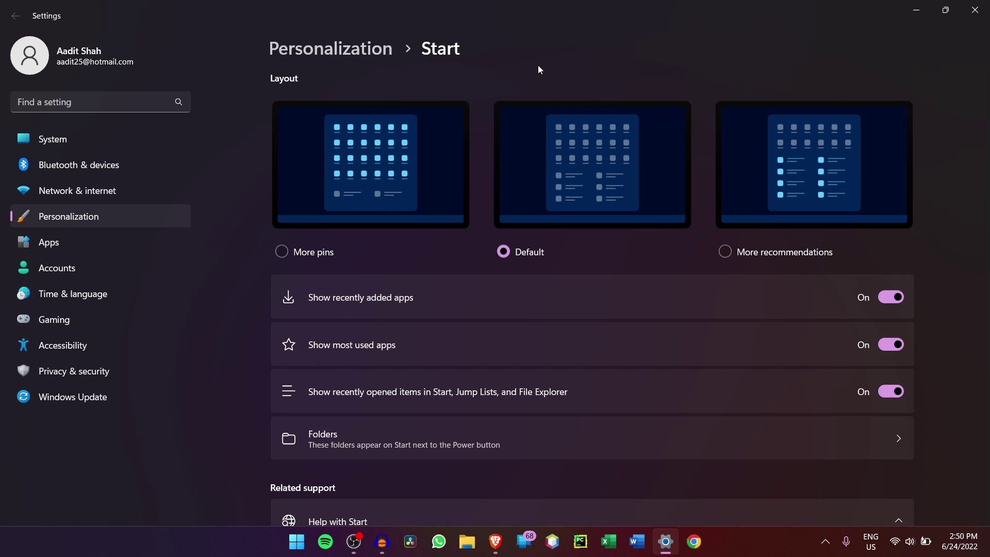
# Step: Choose the More pins layout, then view Start showing three rows of pinned apps
pyautogui.click(390, 150)
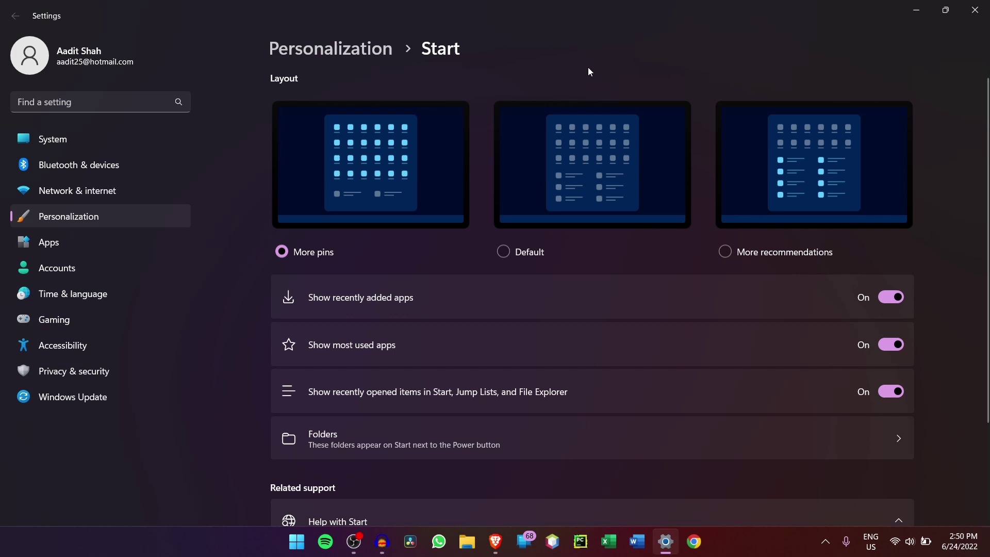
pyautogui.click(916, 10)
pyautogui.press('super')
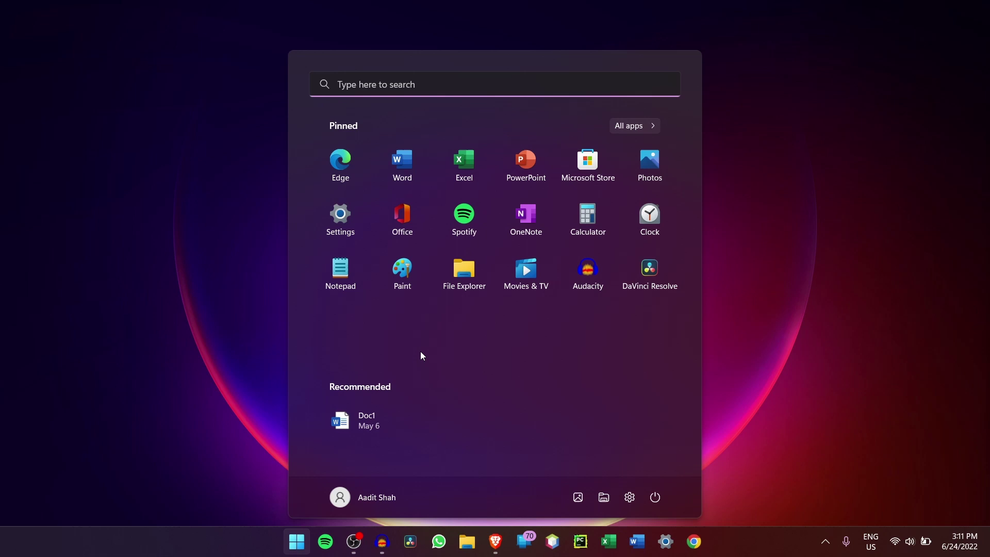
# Step: Unpin Edge and pin OBS Studio (64bit) to Start from All apps
pyautogui.rightClick(347, 168)
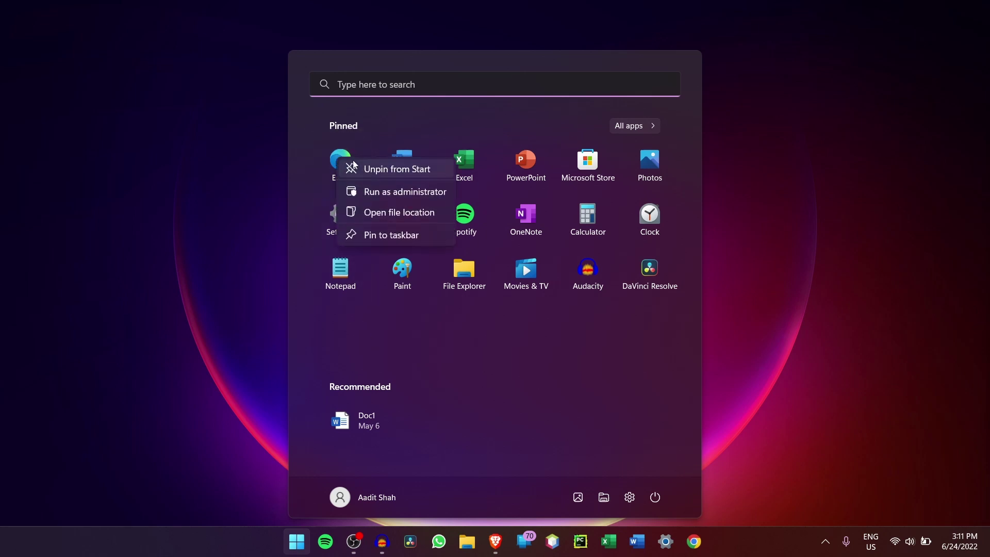
pyautogui.click(357, 168)
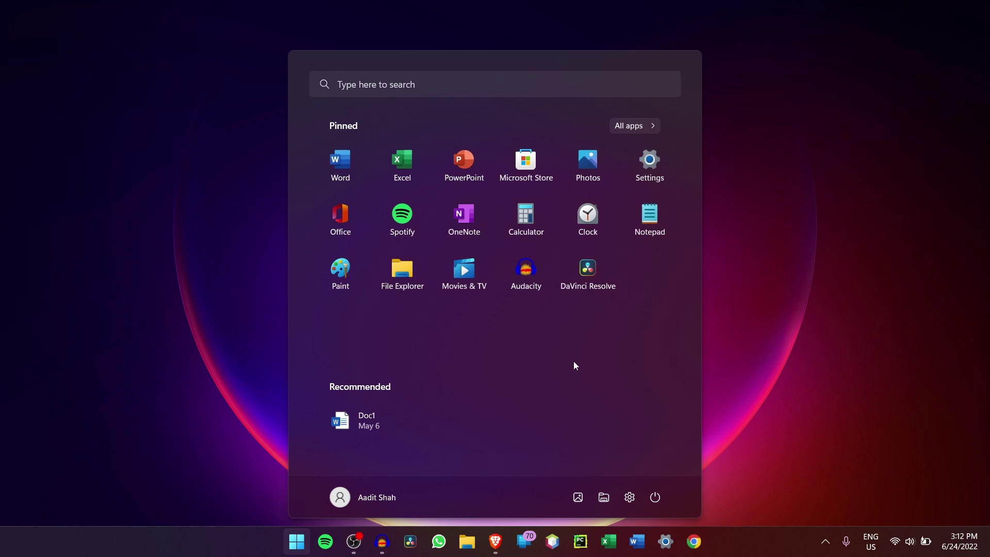
pyautogui.click(634, 126)
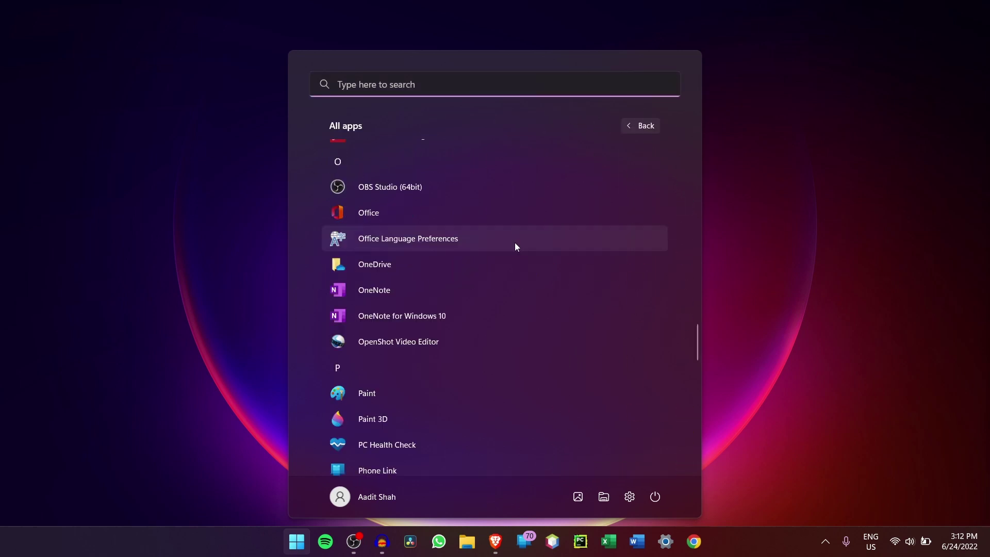
pyautogui.rightClick(431, 188)
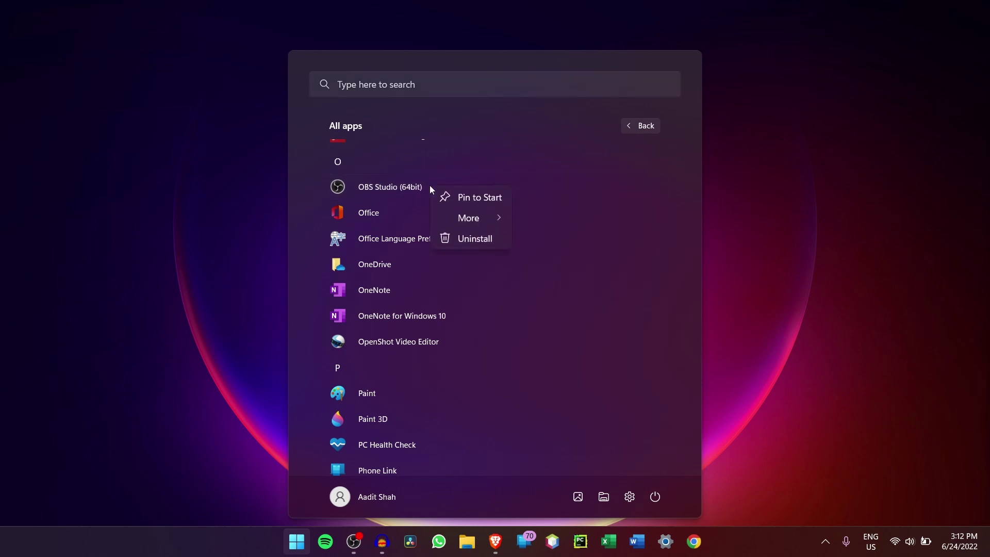
pyautogui.click(459, 198)
# Step: Move the OBS Studio pin to the first slot in the pinned grid
pyautogui.click(649, 125)
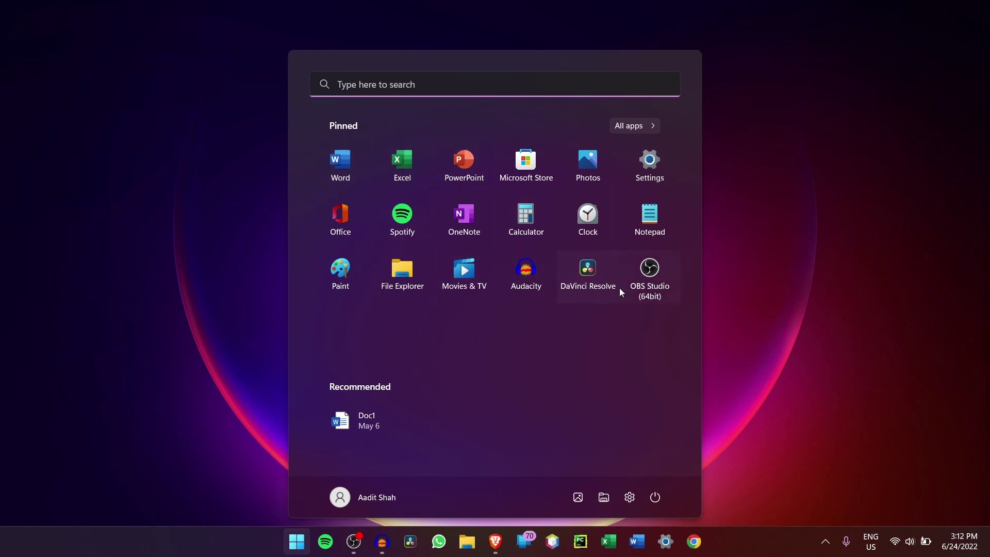
pyautogui.rightClick(657, 268)
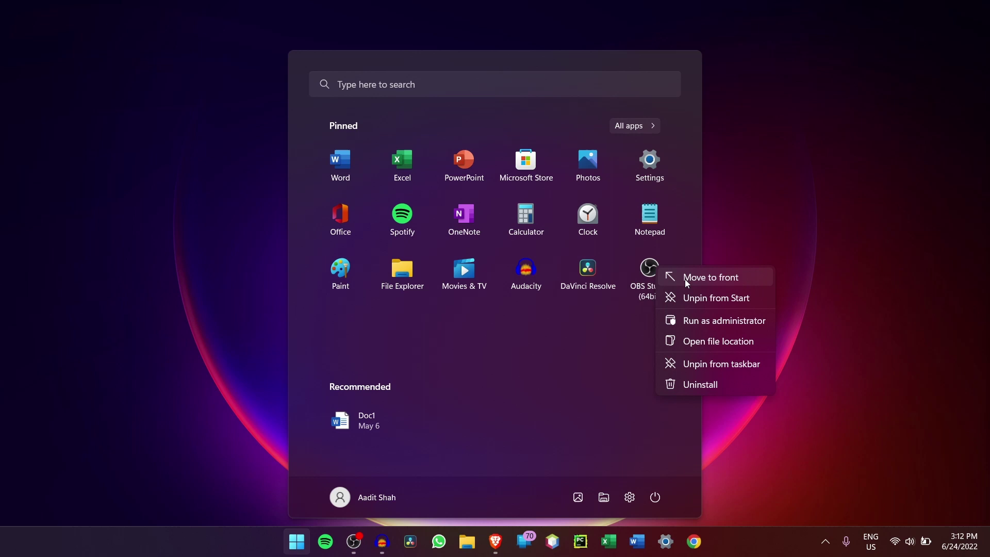
pyautogui.click(672, 279)
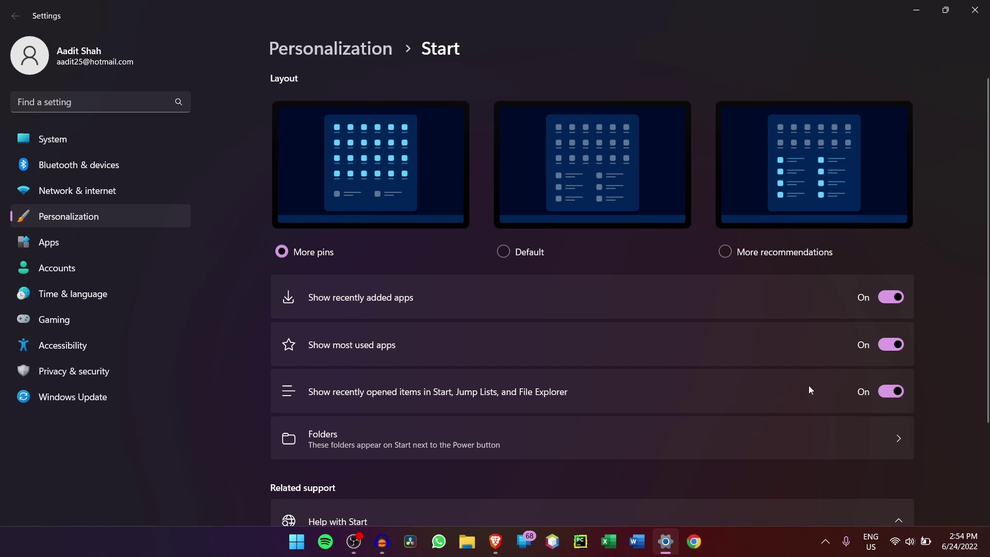
# Step: Turn off recently opened items in Start, compare the menu, then turn them back on
pyautogui.press('super')
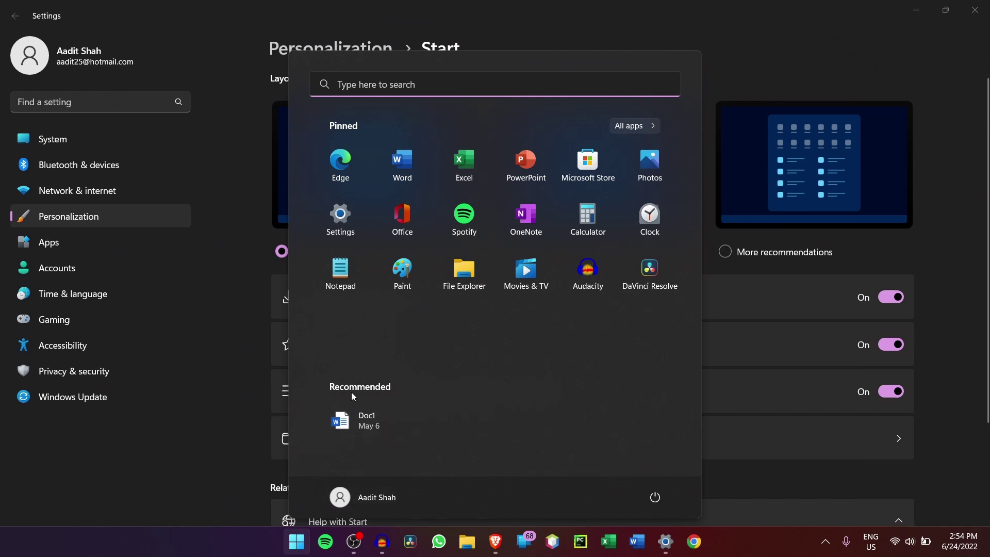
pyautogui.click(907, 395)
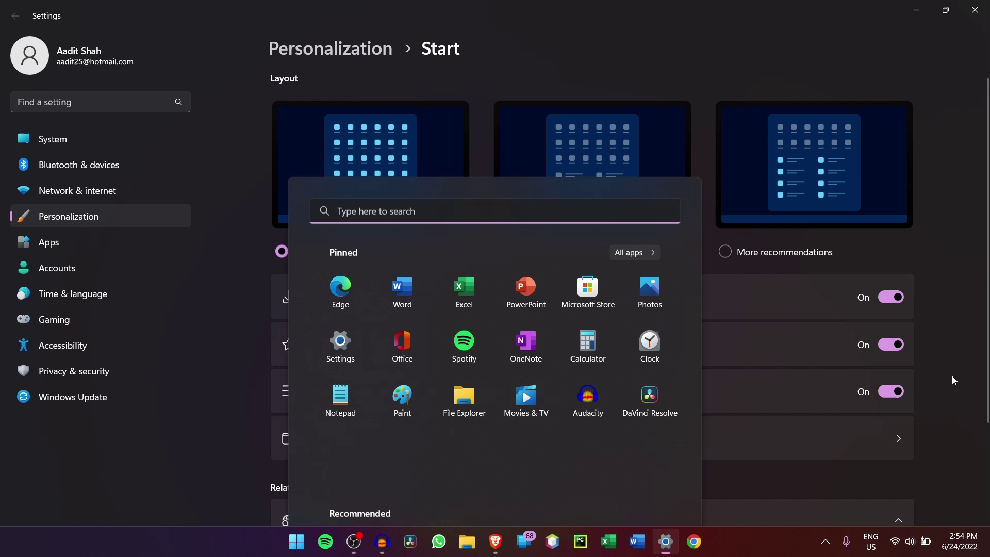
pyautogui.click(892, 391)
pyautogui.press('super')
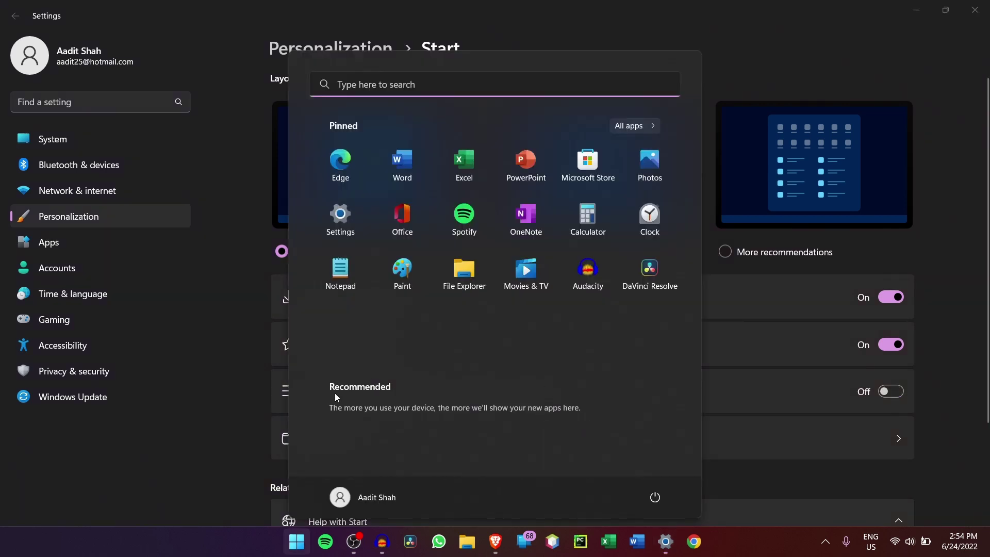
pyautogui.click(894, 403)
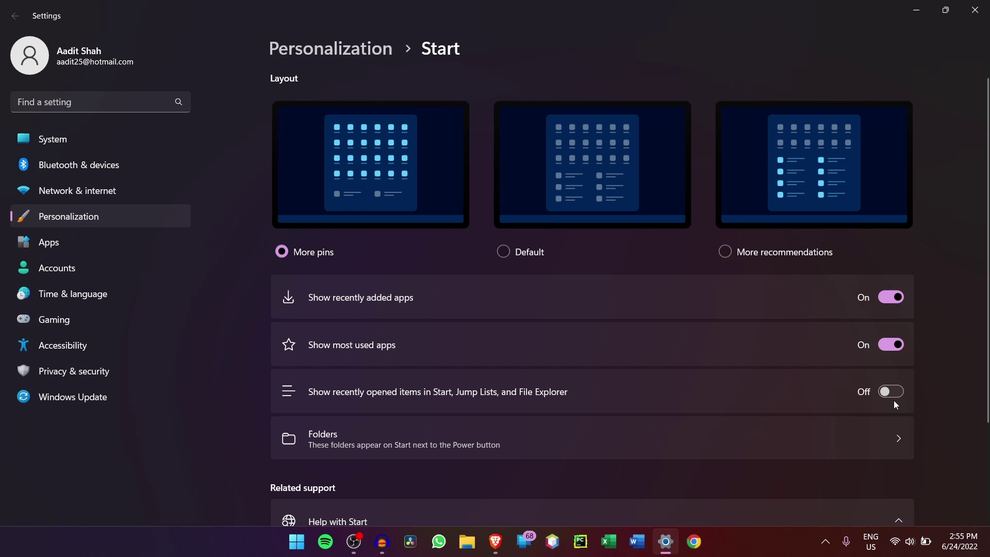
pyautogui.click(896, 394)
pyautogui.press('super')
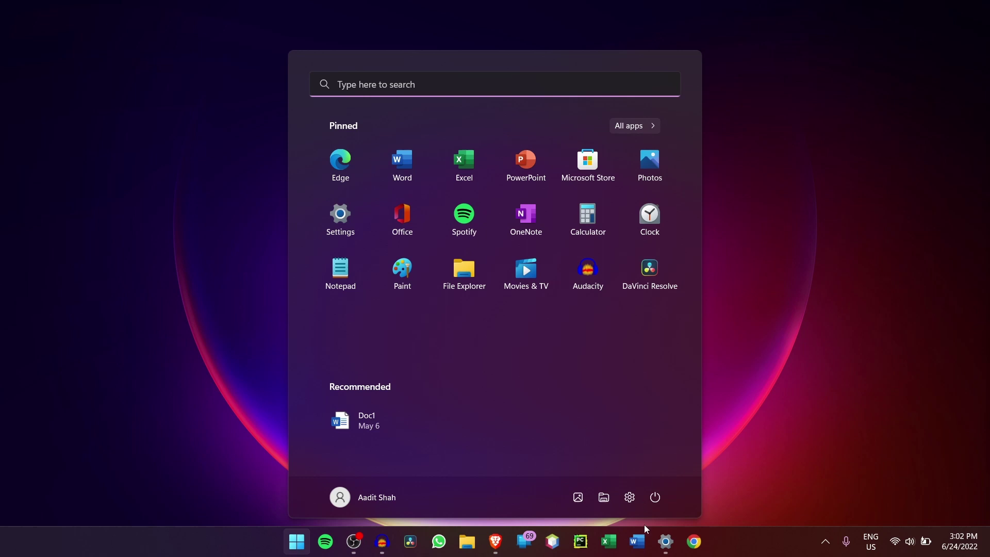
# Step: Confirm Settings, File Explorer and Pictures are on under Folders, then return to Start settings
pyautogui.click(666, 542)
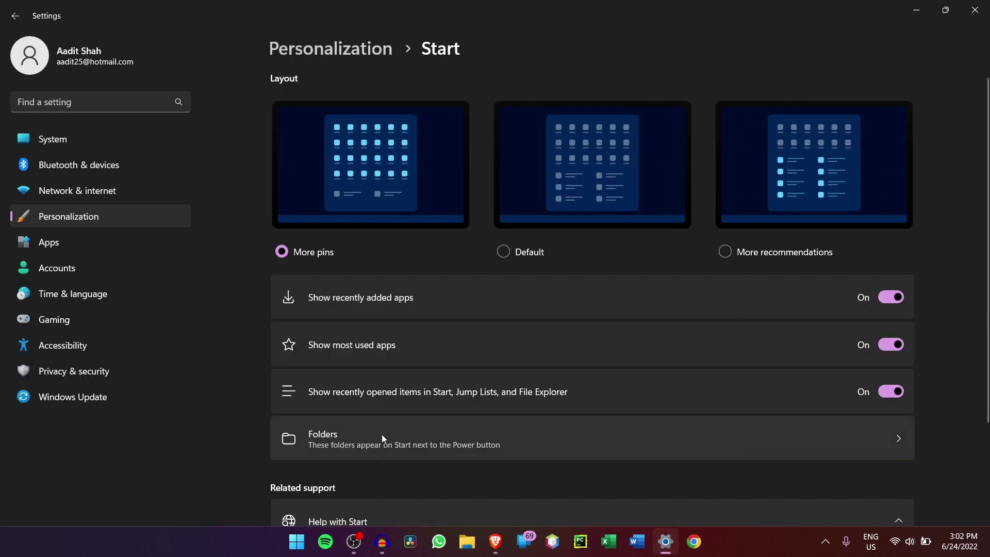
pyautogui.click(388, 433)
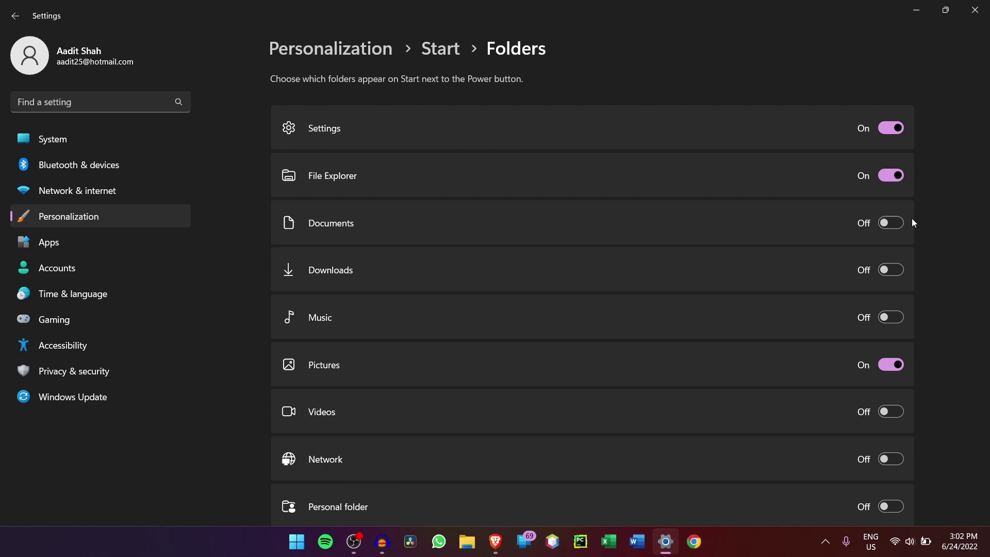
pyautogui.hotkey('alt', 'Left')
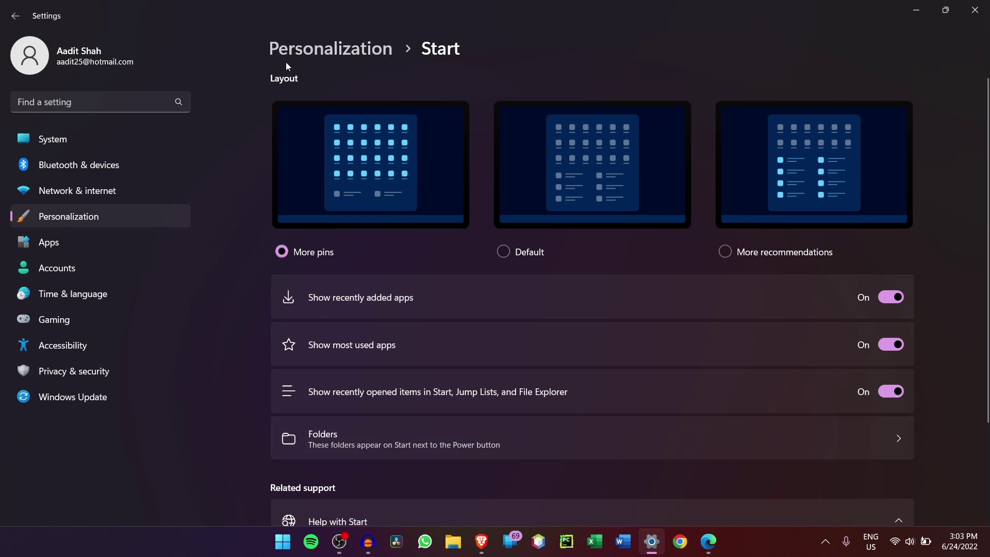
# Step: Set the accent colour to Yellow gold and show it on Start and taskbar
pyautogui.click(82, 219)
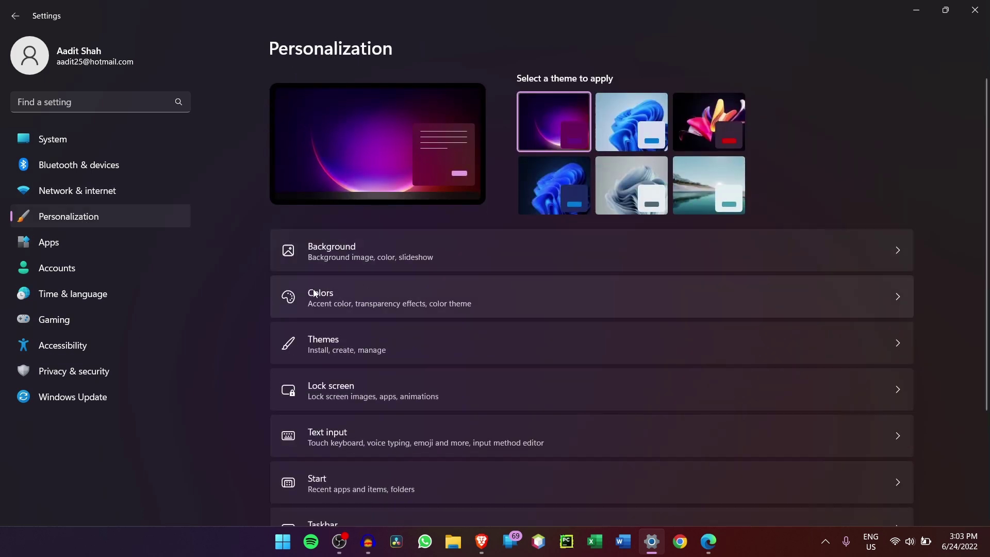
pyautogui.click(394, 289)
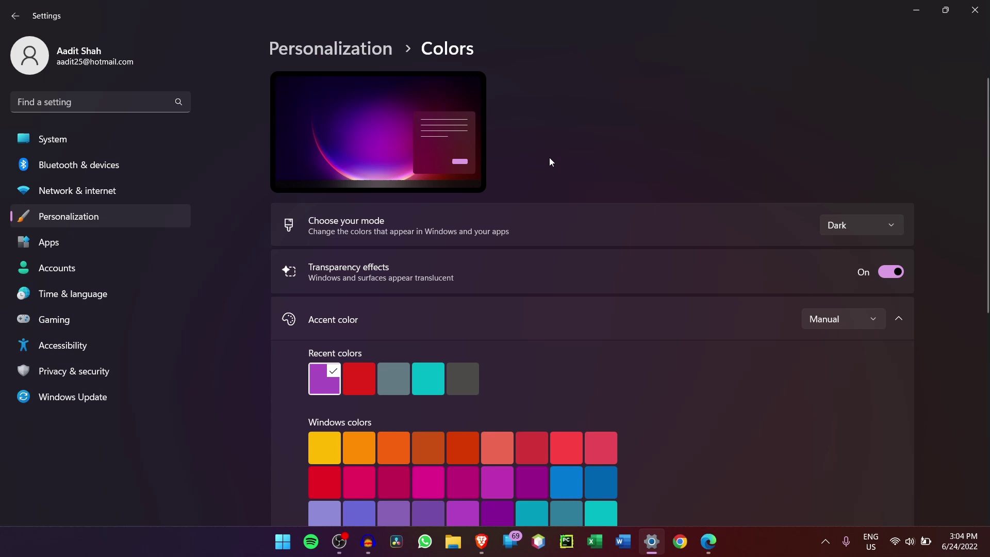
pyautogui.scroll(-1, 432, 285)
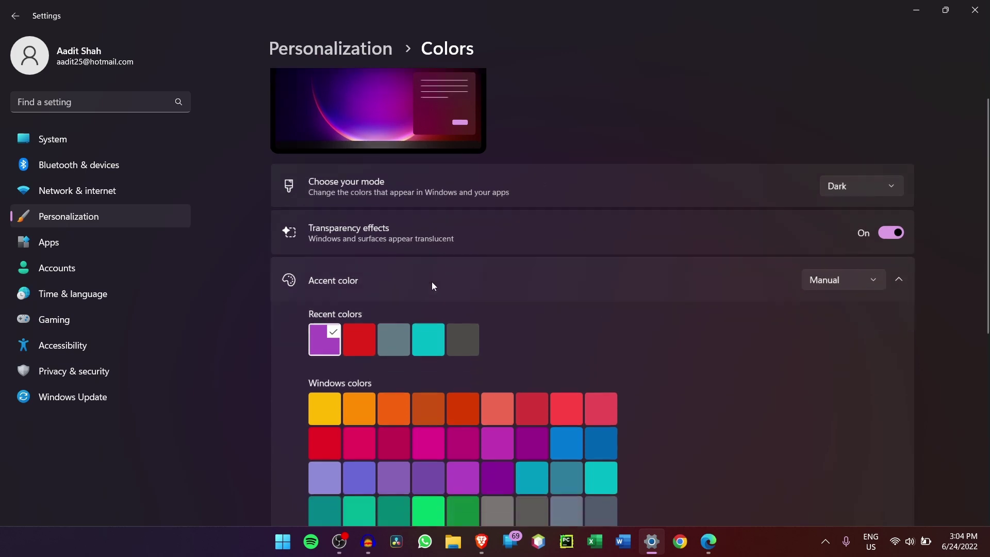
pyautogui.scroll(-2, 431, 281)
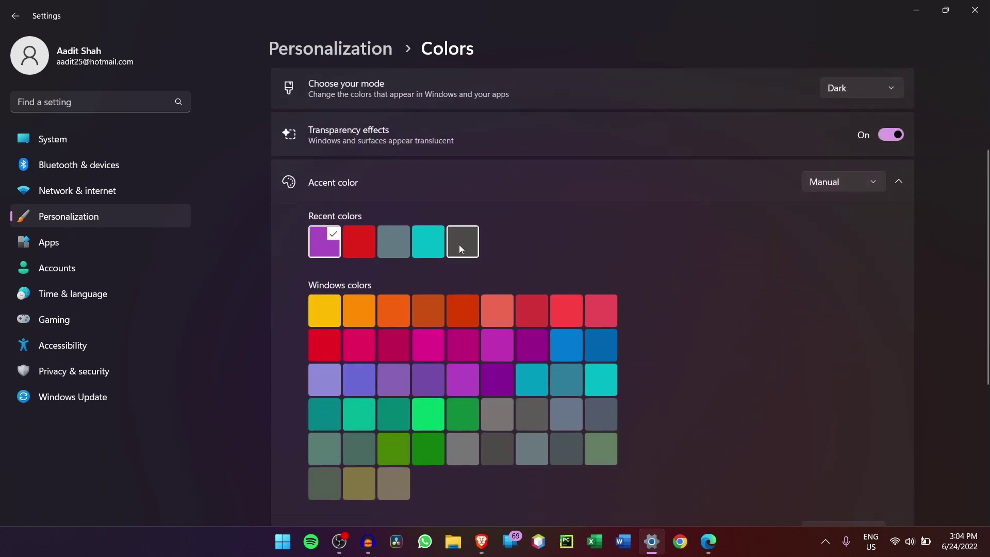
pyautogui.click(320, 307)
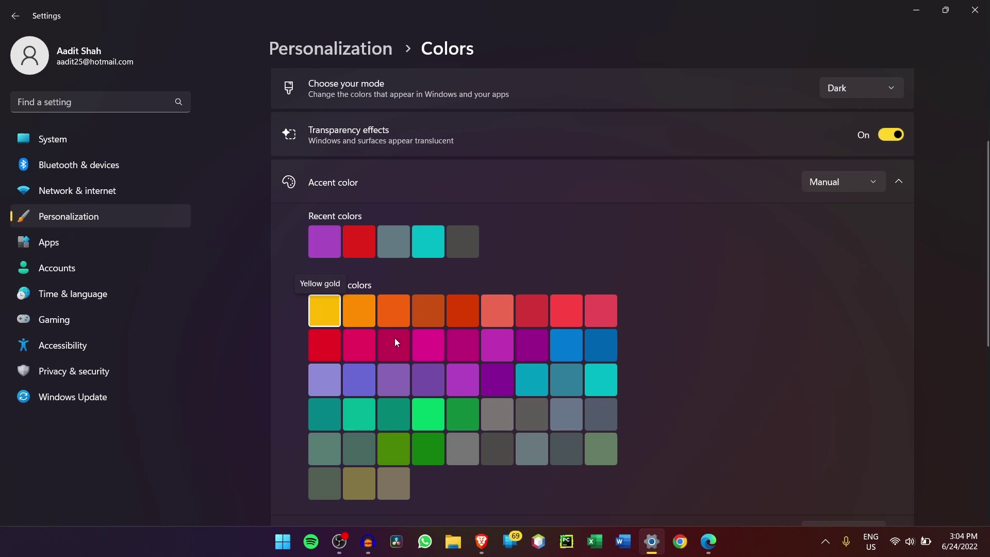
pyautogui.scroll(-6, 737, 289)
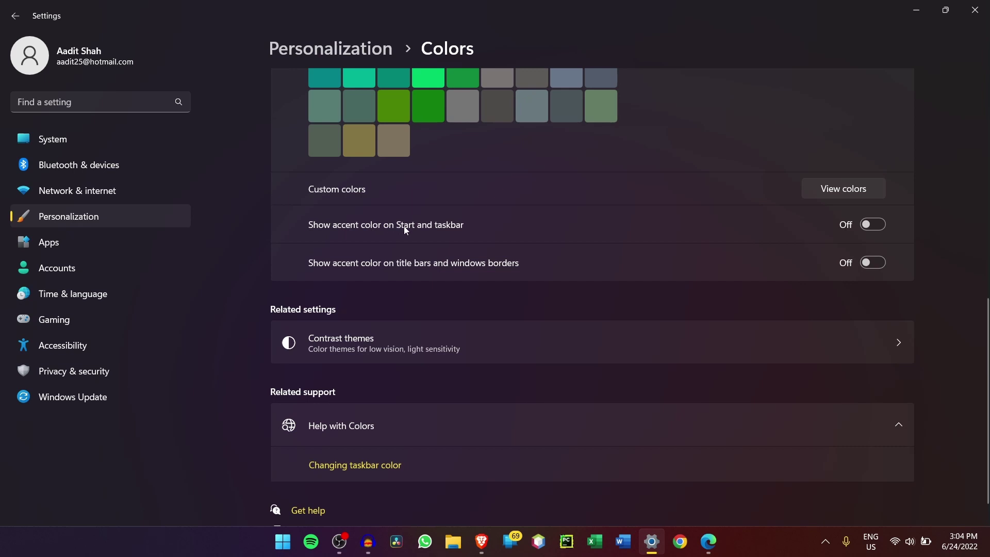
pyautogui.click(467, 225)
pyautogui.press('super')
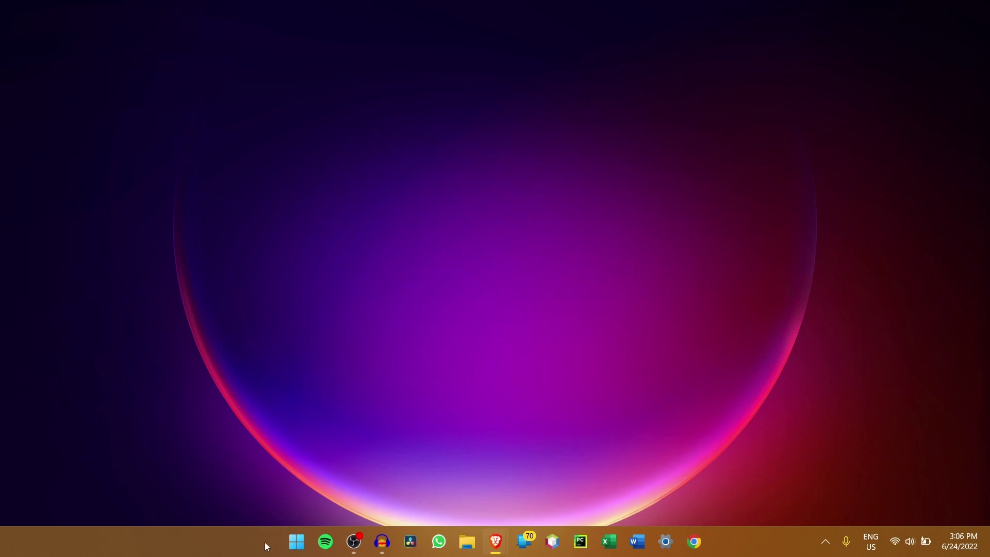
# Step: Set Taskbar alignment to Left under Taskbar behaviors and check Start's new position
pyautogui.rightClick(56, 536)
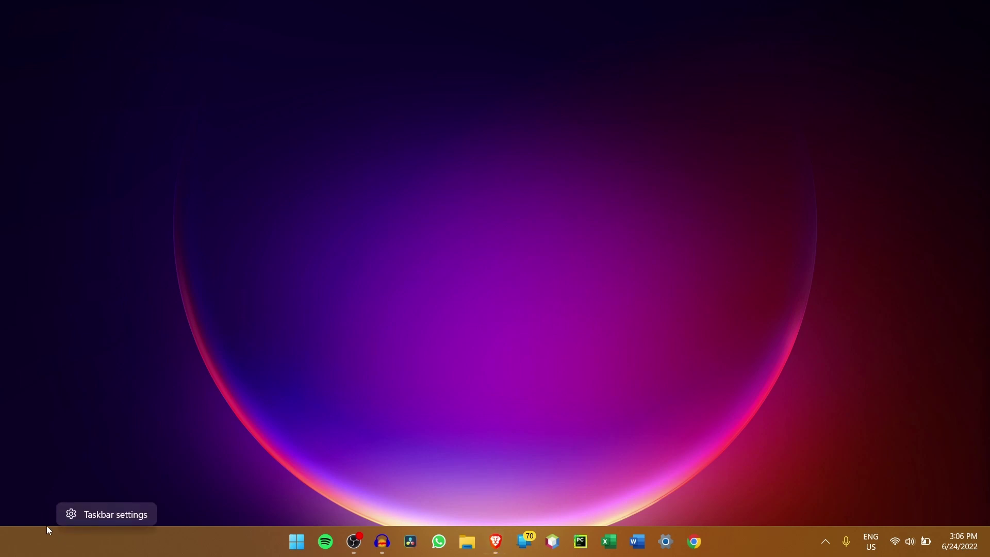
pyautogui.click(95, 518)
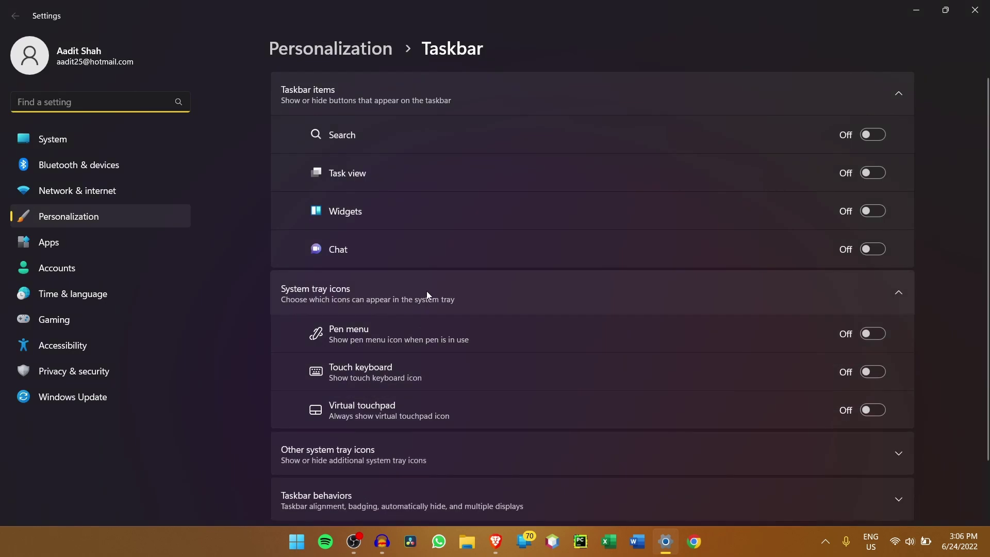
pyautogui.scroll(-2, 426, 291)
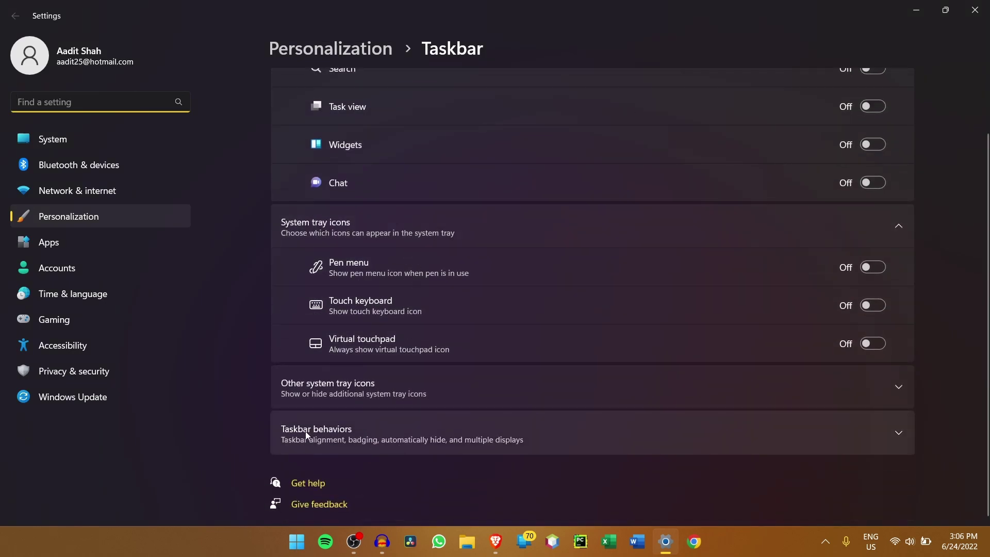
pyautogui.click(335, 439)
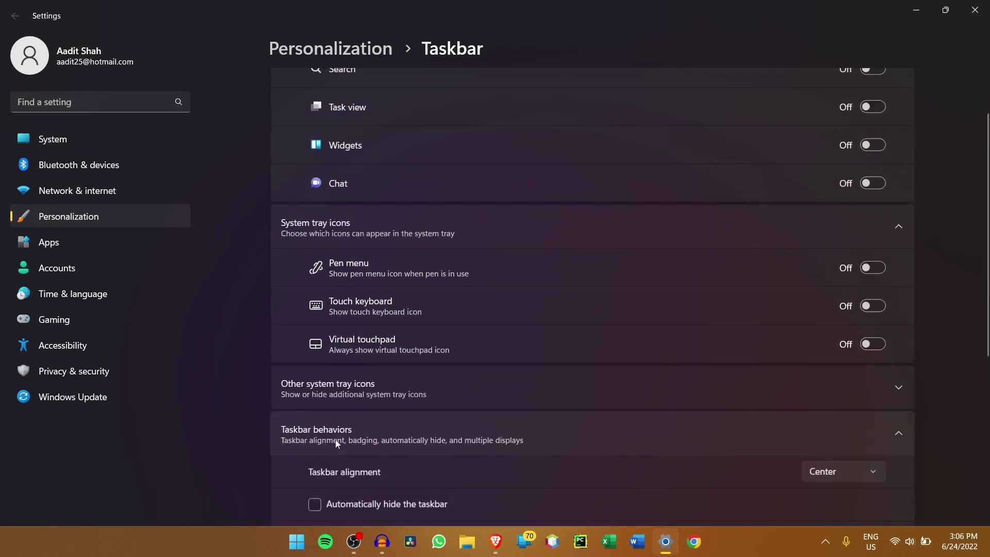
pyautogui.click(834, 472)
pyautogui.click(843, 451)
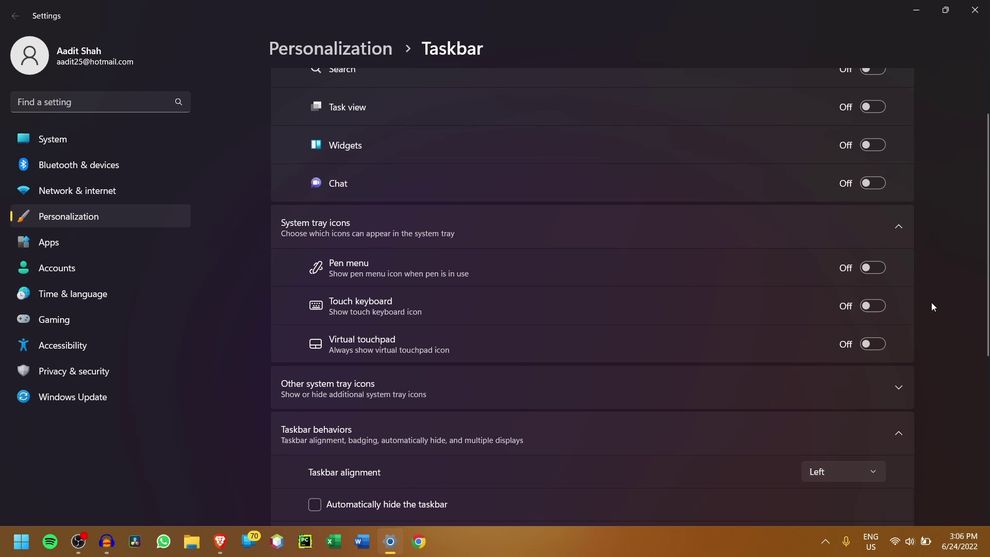
pyautogui.click(916, 12)
pyautogui.press('super')
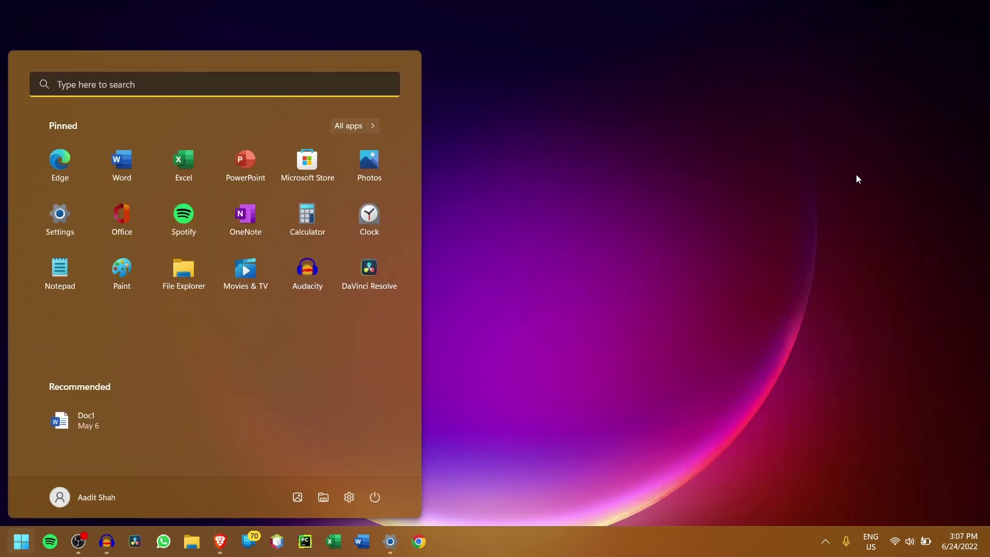
# Step: Close the Start menu with the Windows key
pyautogui.press('super')
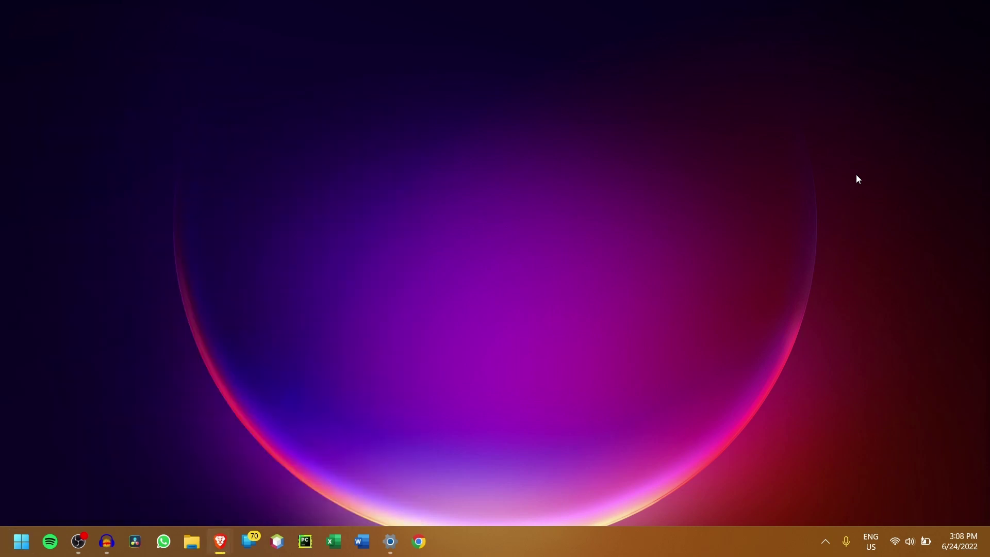